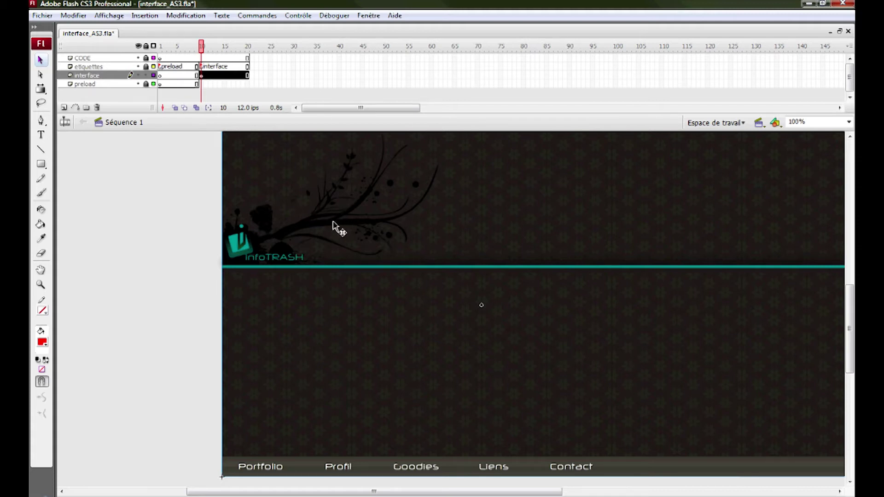
Show the rulers and place a horizontal guide at 0 on the stage's top edge, hiding the interface layer only while placing it.
{"action": "left_click_drag", "start_coordinate": [294, 189], "coordinate": [300, 257]}
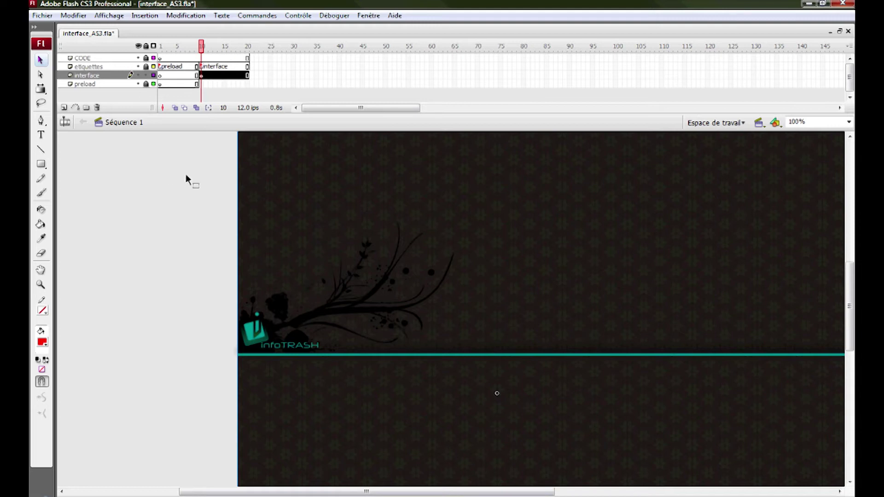
{"action": "left_click", "coordinate": [138, 75]}
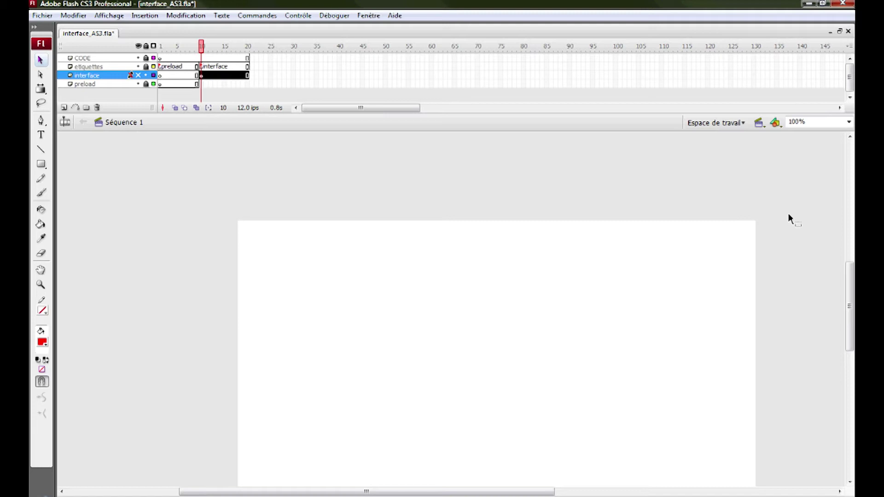
{"action": "left_click_drag", "start_coordinate": [680, 321], "coordinate": [673, 299]}
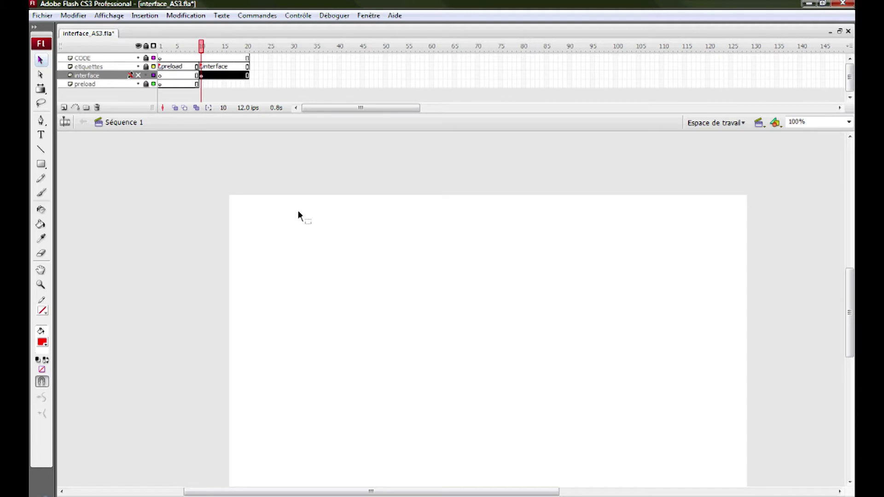
{"action": "key", "text": "ctrl+alt+shift+r"}
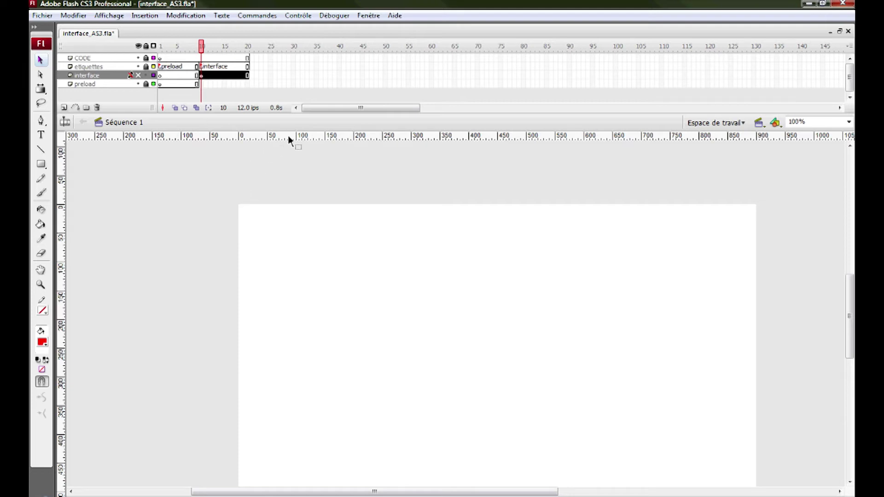
{"action": "left_click_drag", "start_coordinate": [289, 135], "coordinate": [291, 207]}
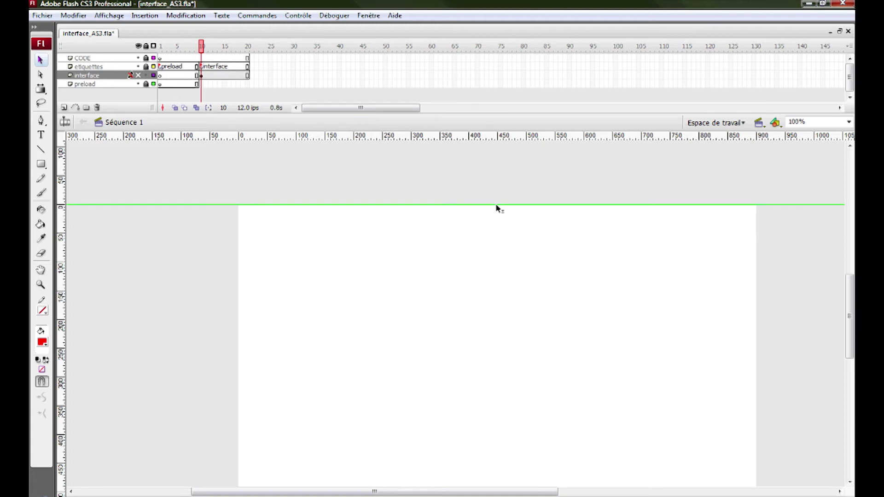
{"action": "left_click", "coordinate": [138, 75]}
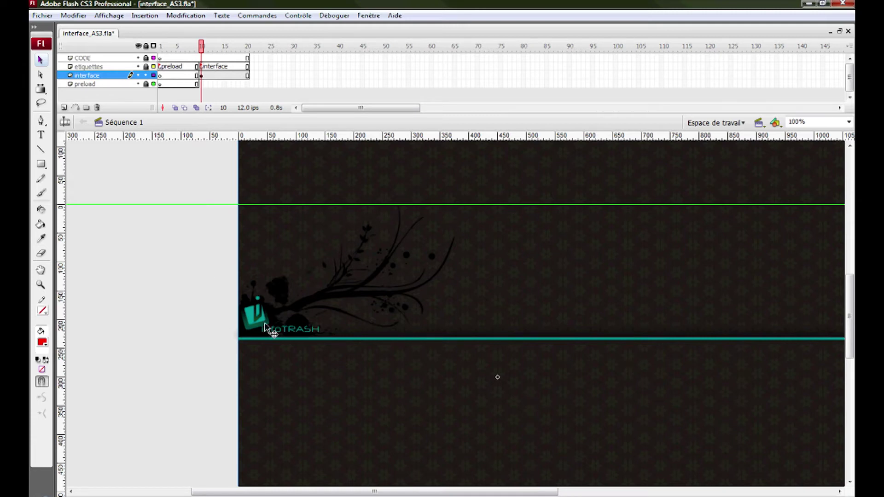
Inside the MC INTERFACE clip, move the header graphic up so its turquoise line sits about 90 px below the top guide.
{"action": "left_click_drag", "start_coordinate": [297, 337], "coordinate": [290, 286]}
{"action": "left_click", "coordinate": [338, 296]}
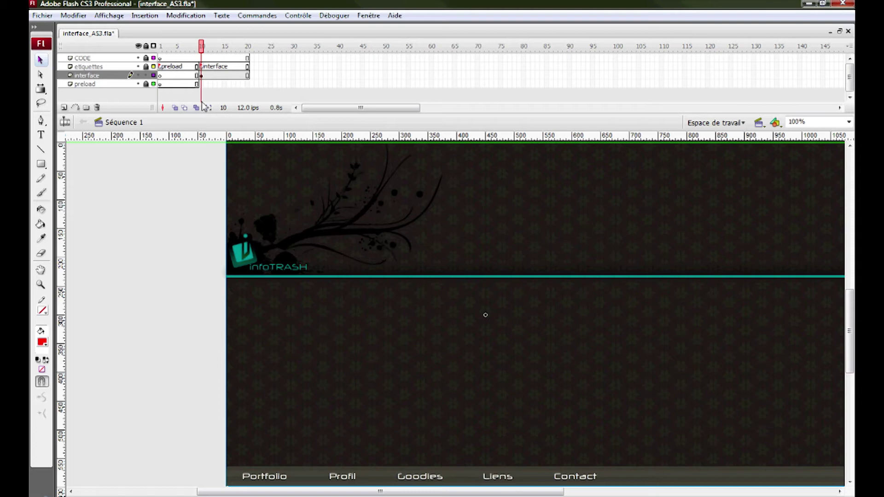
{"action": "double_click", "coordinate": [248, 253]}
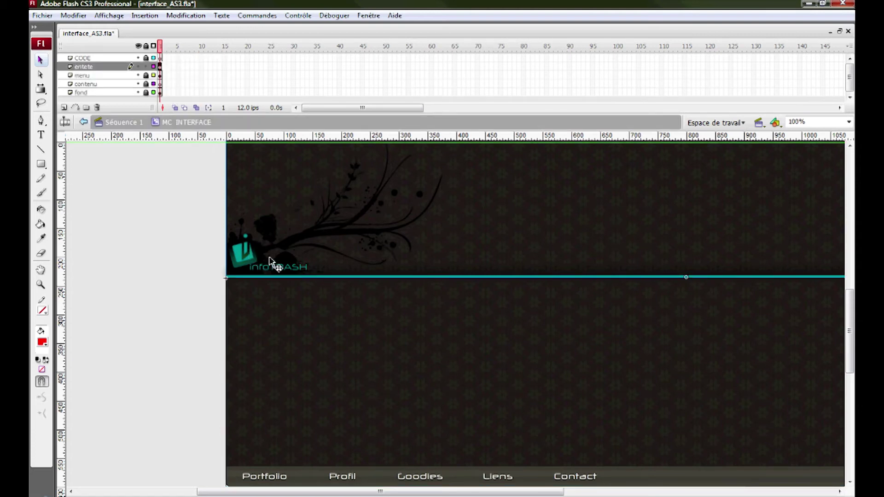
{"action": "left_click_drag", "start_coordinate": [271, 272], "coordinate": [282, 191]}
{"action": "left_click", "coordinate": [218, 280]}
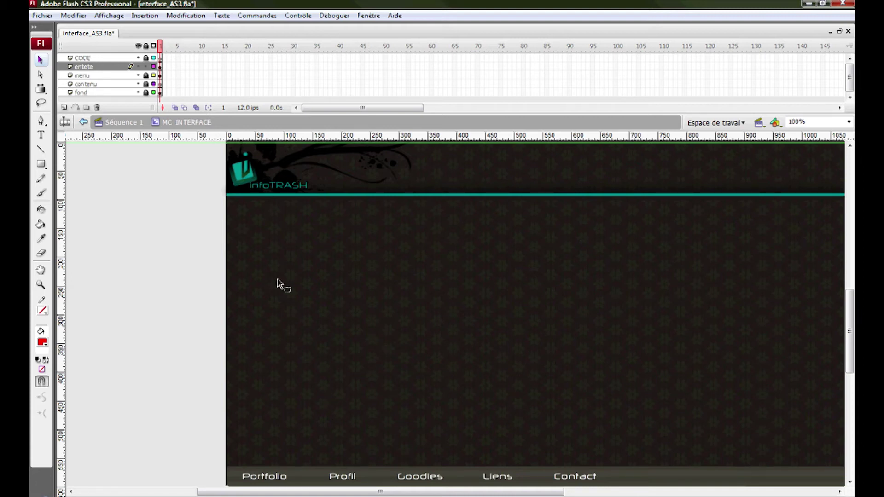
Lock the entete layer, unlock contenu, and draw on it a red strokeless rectangle about 474 px high between header line and menu bar.
{"action": "left_click", "coordinate": [145, 66]}
{"action": "left_click", "coordinate": [145, 84]}
{"action": "left_click", "coordinate": [122, 84]}
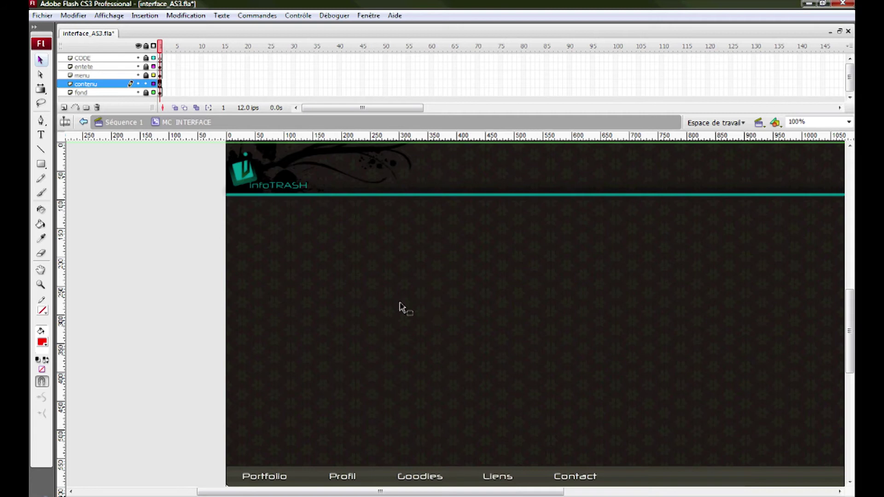
{"action": "left_click", "coordinate": [42, 342]}
{"action": "key", "text": "Escape"}
{"action": "left_click", "coordinate": [45, 167]}
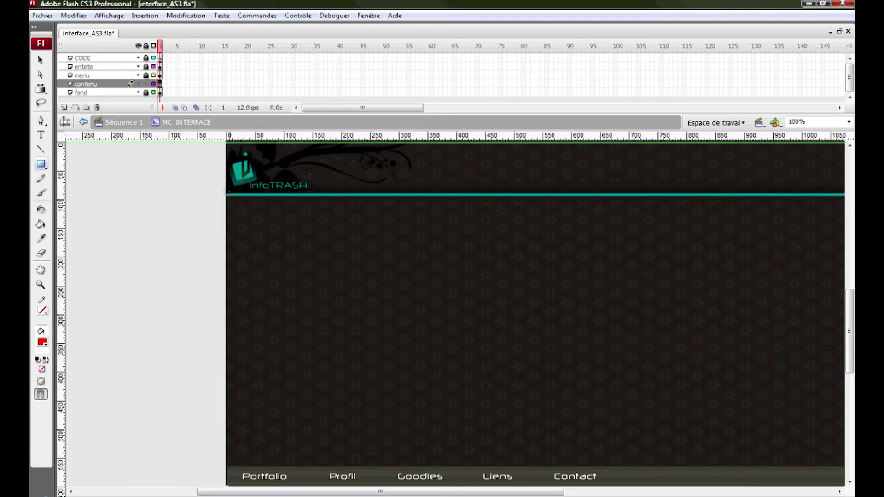
{"action": "left_click_drag", "start_coordinate": [226, 196], "coordinate": [844, 466]}
{"action": "left_click", "coordinate": [40, 60]}
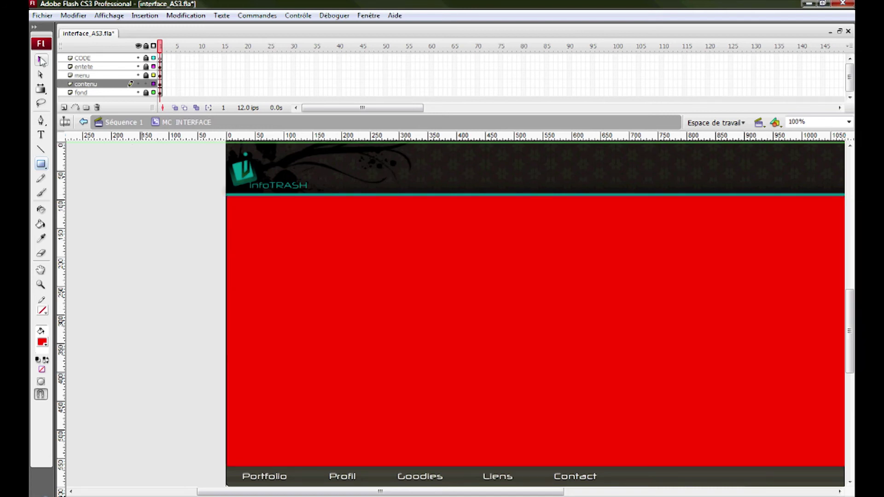
Set the red rectangle's width to 950 and height to 475, and align its left edge at X 0.
{"action": "left_click", "coordinate": [282, 291]}
{"action": "key", "text": "ctrl+F3"}
{"action": "double_click", "coordinate": [360, 290]}
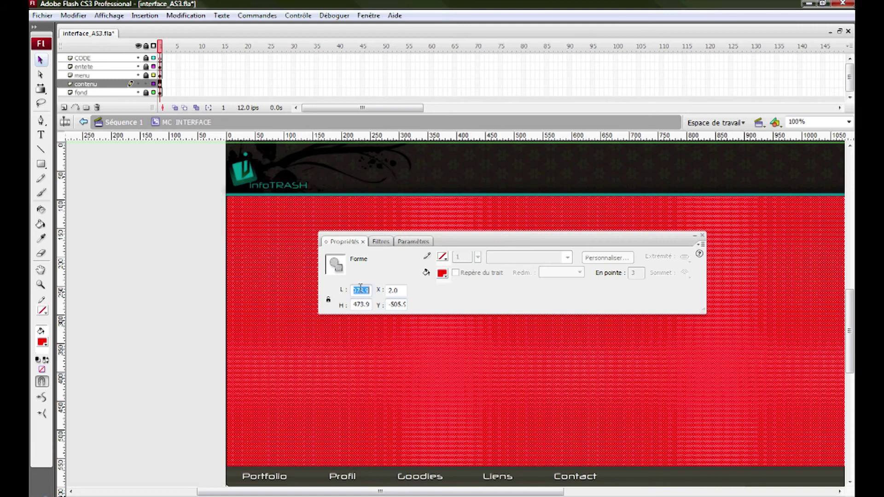
{"action": "type", "text": "850"}
{"action": "key", "text": "Return"}
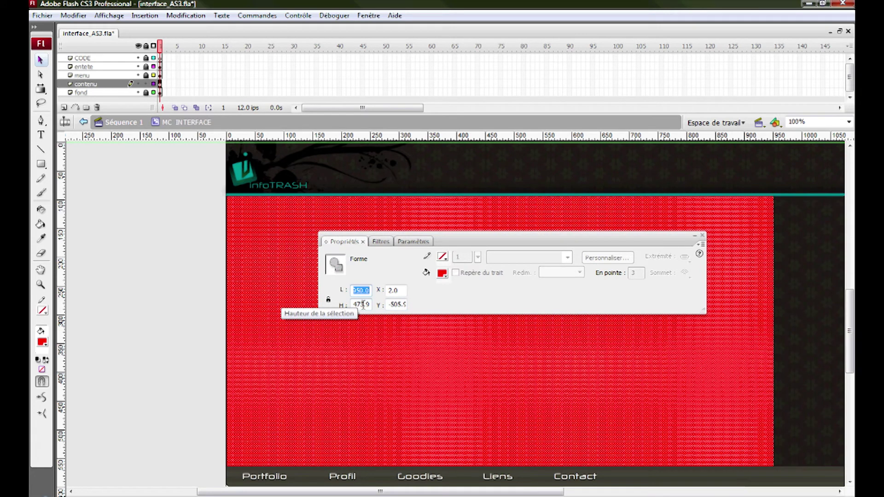
{"action": "double_click", "coordinate": [362, 304]}
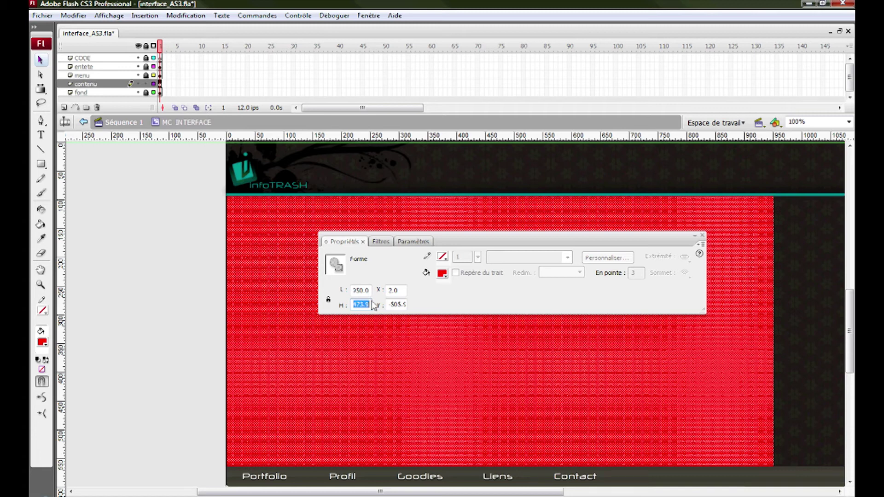
{"action": "type", "text": "475"}
{"action": "key", "text": "Return"}
{"action": "left_click", "coordinate": [280, 339]}
{"action": "left_click_drag", "start_coordinate": [280, 333], "coordinate": [279, 332]}
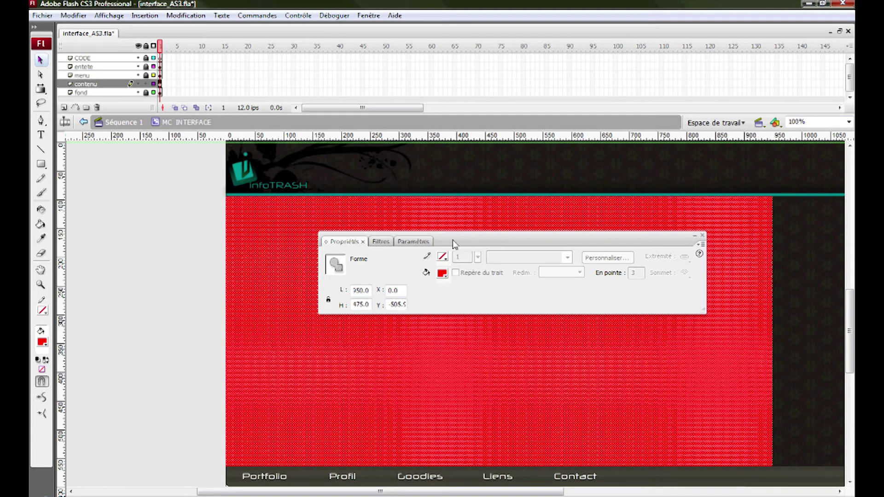
{"action": "left_click_drag", "start_coordinate": [455, 242], "coordinate": [849, 285]}
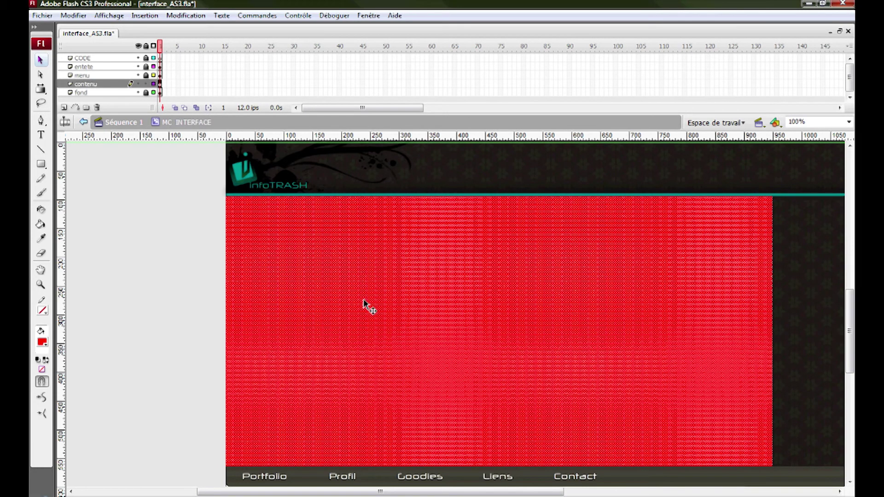
Convert the red rectangle to a movie clip symbol named MC_CONTENU with top-left registration.
{"action": "left_click", "coordinate": [180, 15]}
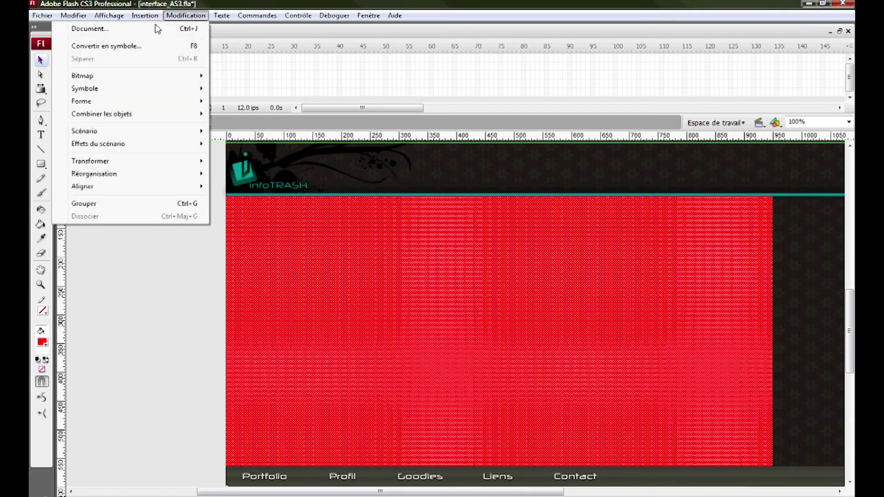
{"action": "left_click", "coordinate": [138, 46]}
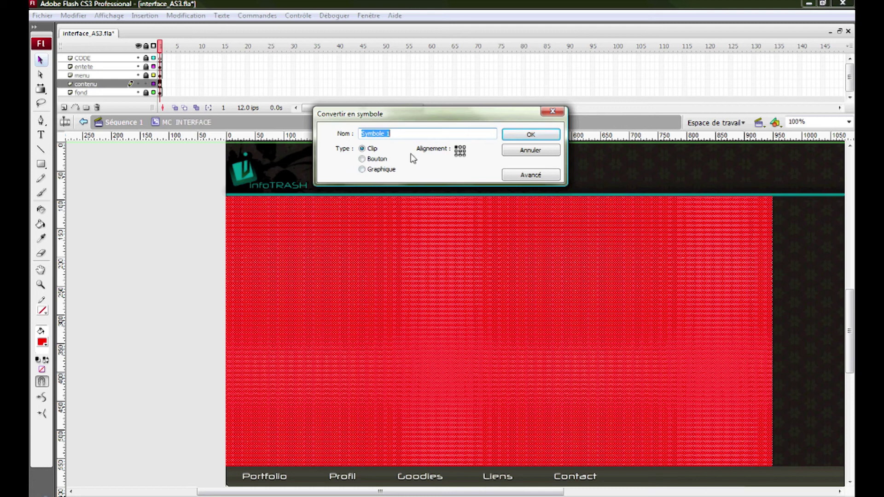
{"action": "type", "text": "MC_CONTENU"}
{"action": "key", "text": "Return"}
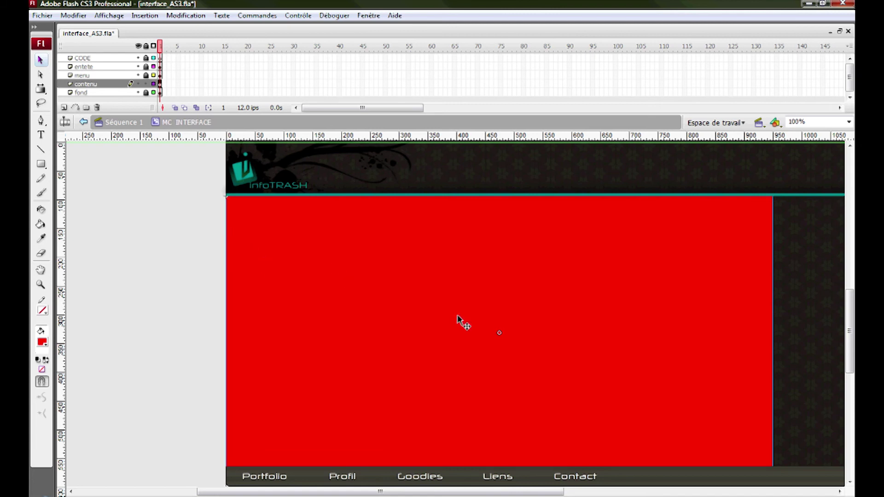
Give the MC_CONTENU clip the instance name contenu.
{"action": "key", "text": "ctrl+F3"}
{"action": "left_click_drag", "start_coordinate": [828, 350], "coordinate": [611, 176]}
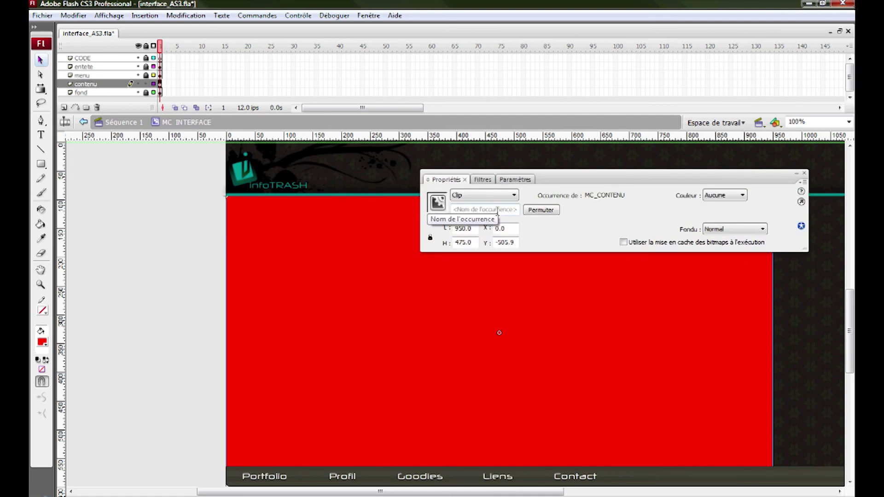
{"action": "left_click", "coordinate": [510, 210]}
{"action": "type", "text": "contenu"}
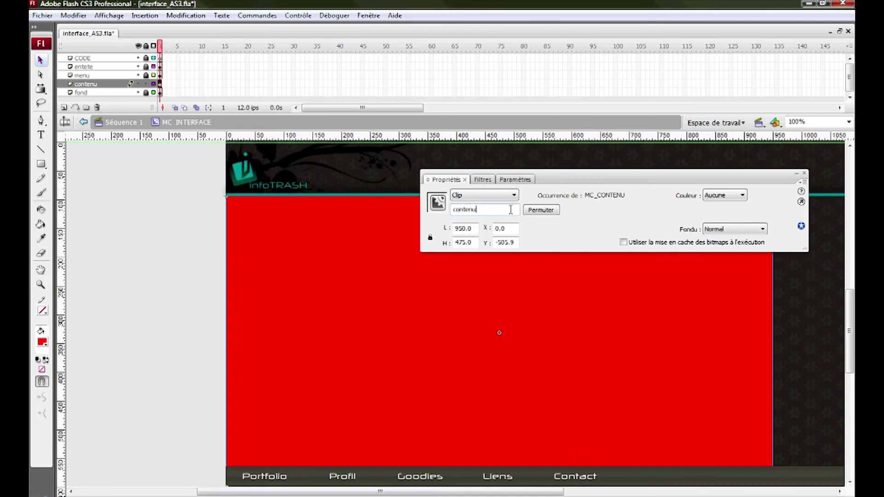
{"action": "key", "text": "Return"}
{"action": "left_click", "coordinate": [804, 172]}
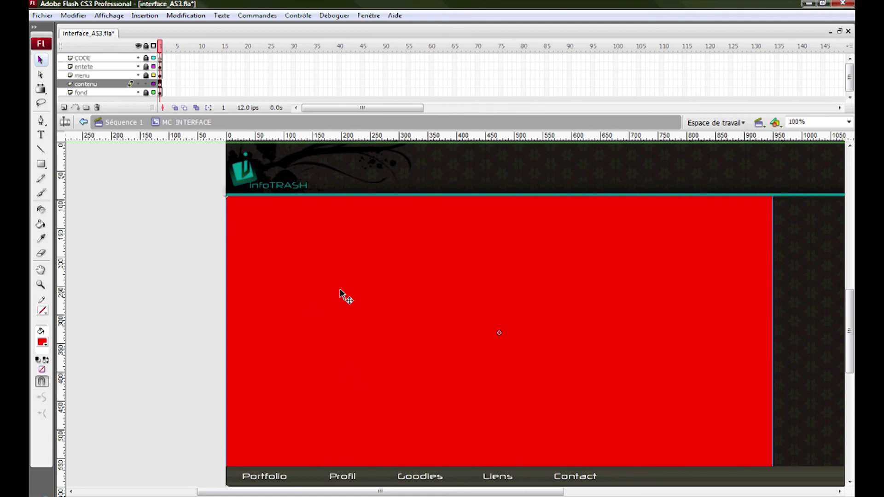
Delete the red rectangle inside the MC_CONTENU clip and return to MC INTERFACE.
{"action": "double_click", "coordinate": [365, 300]}
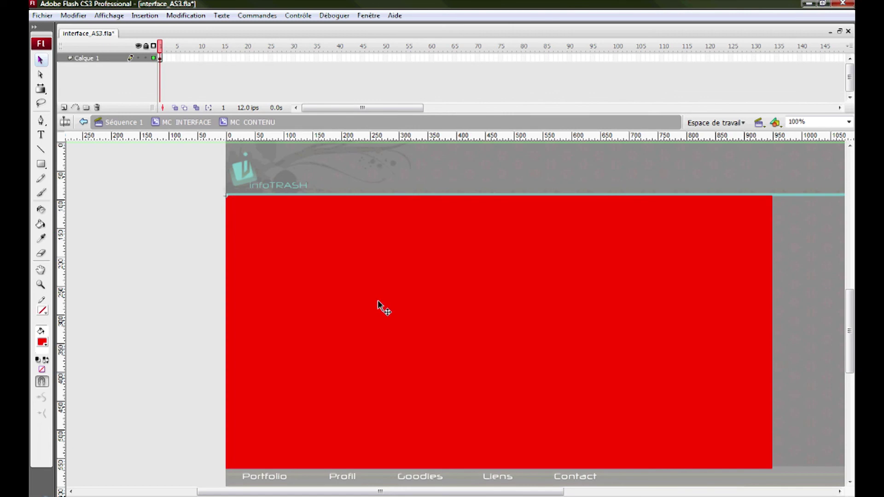
{"action": "left_click", "coordinate": [378, 300]}
{"action": "key", "text": "Delete"}
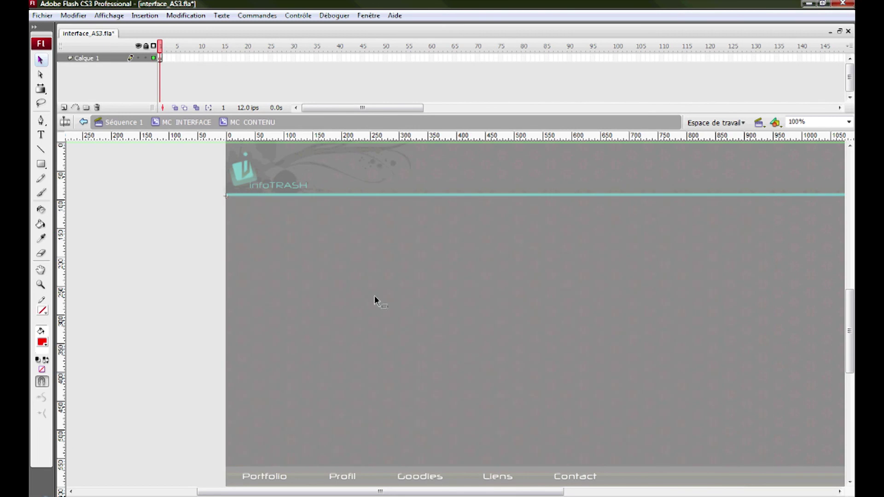
{"action": "left_click", "coordinate": [199, 123]}
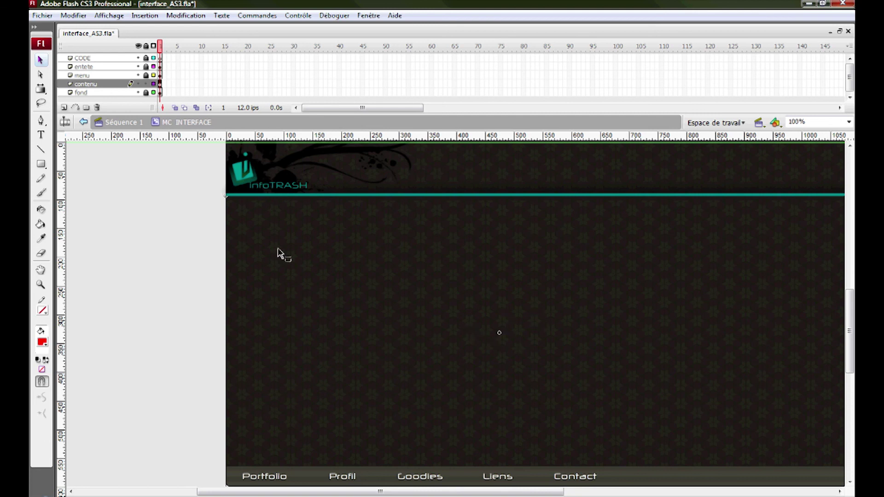
Check the empty clip's registration point up close, then lock the contenu layer and save the document.
{"action": "left_click", "coordinate": [40, 284]}
{"action": "left_click_drag", "start_coordinate": [241, 218], "coordinate": [203, 166]}
{"action": "left_click", "coordinate": [41, 61]}
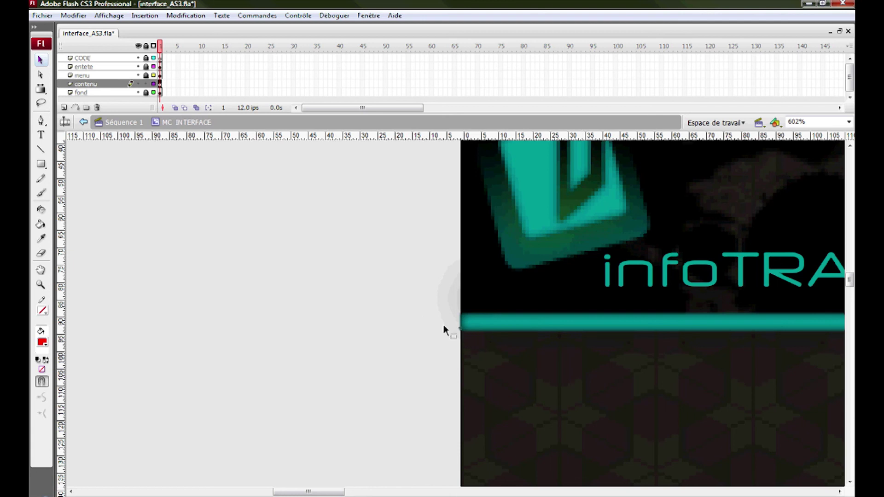
{"action": "double_click", "coordinate": [39, 286]}
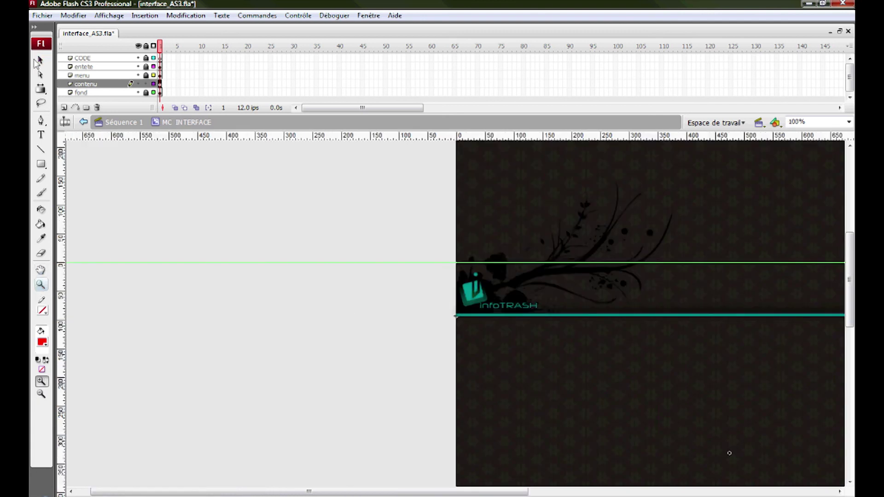
{"action": "left_click", "coordinate": [41, 60]}
{"action": "left_click_drag", "start_coordinate": [449, 380], "coordinate": [388, 261]}
{"action": "left_click", "coordinate": [145, 84]}
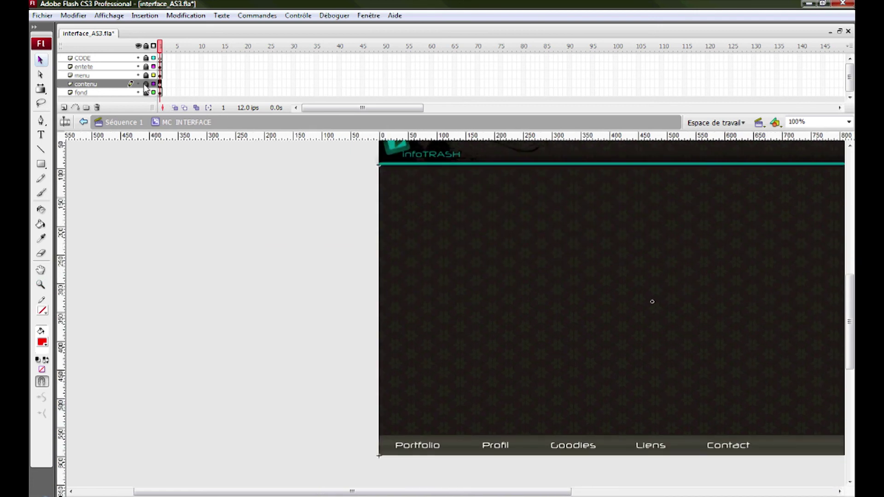
{"action": "key", "text": "ctrl+s"}
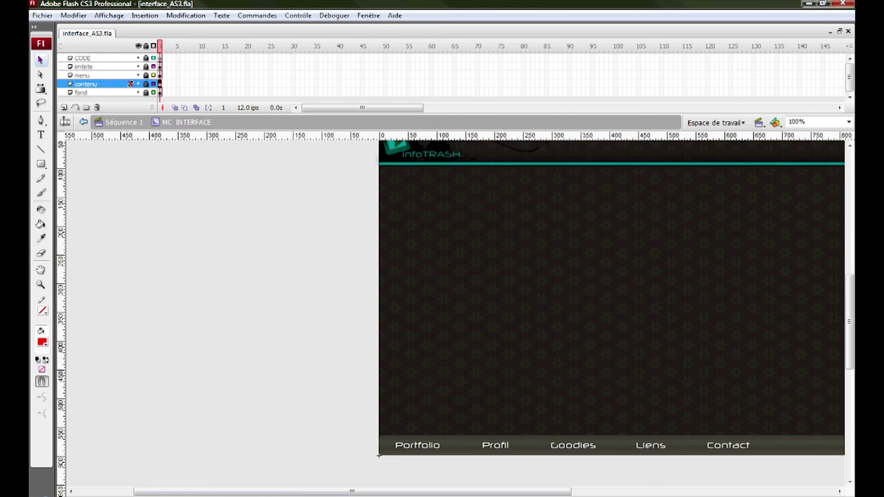